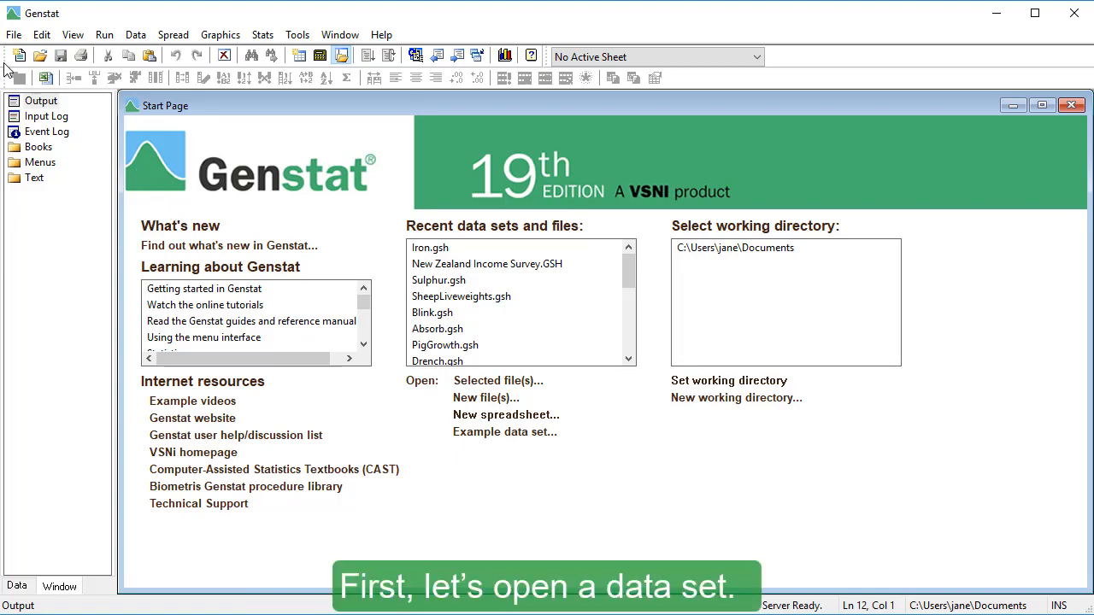
Step: Open the example data set Iron.gsh and move its spreadsheet window clear of the start page's main text
click(25, 41)
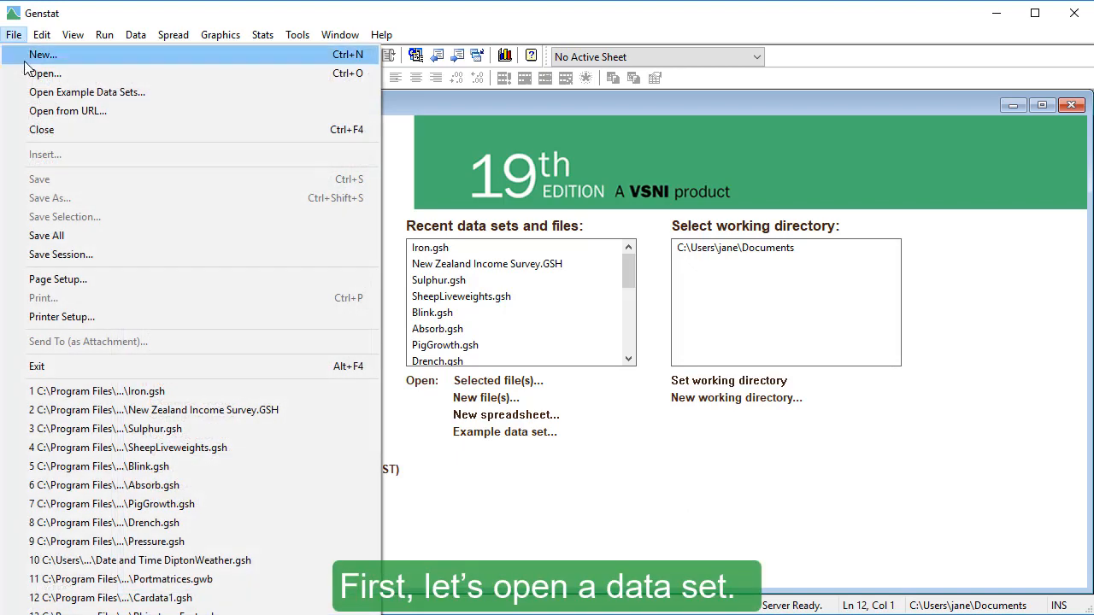
click(22, 90)
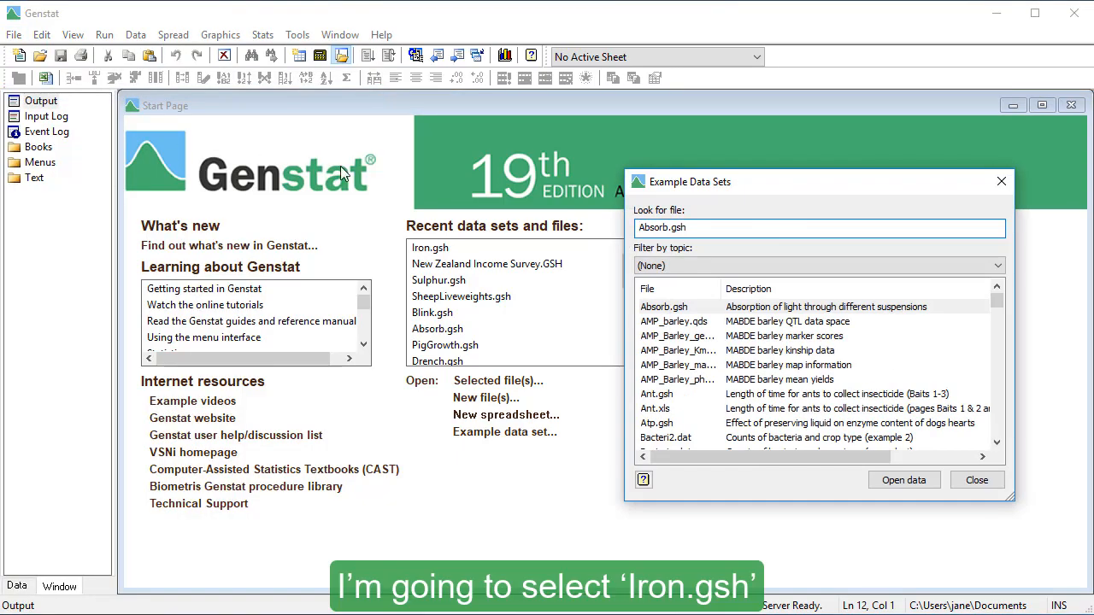
drag(668, 228, 599, 231)
text(iron)
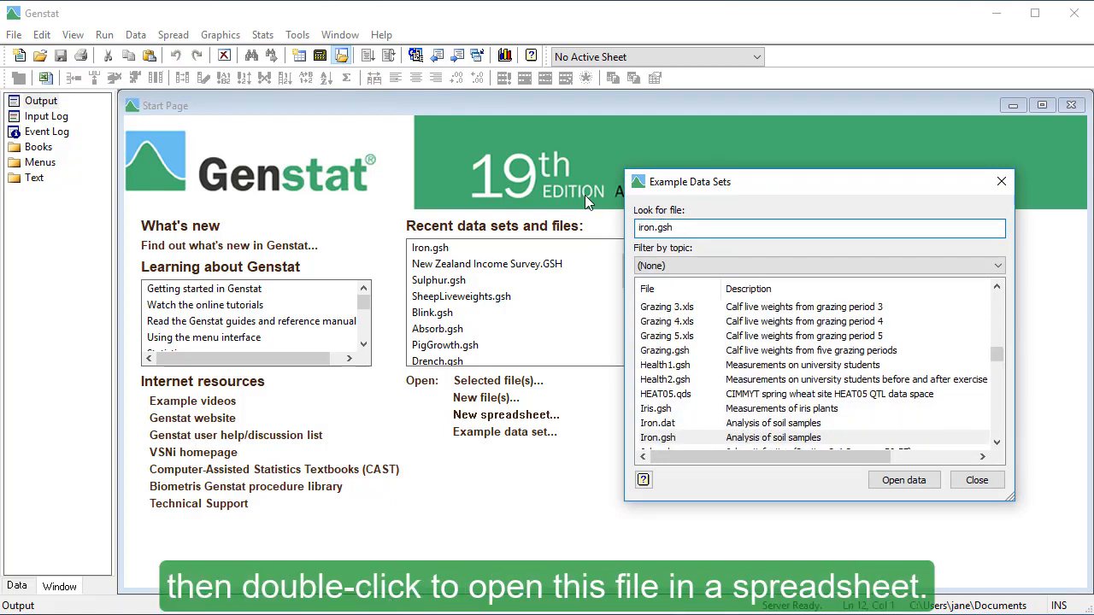
double_click(704, 437)
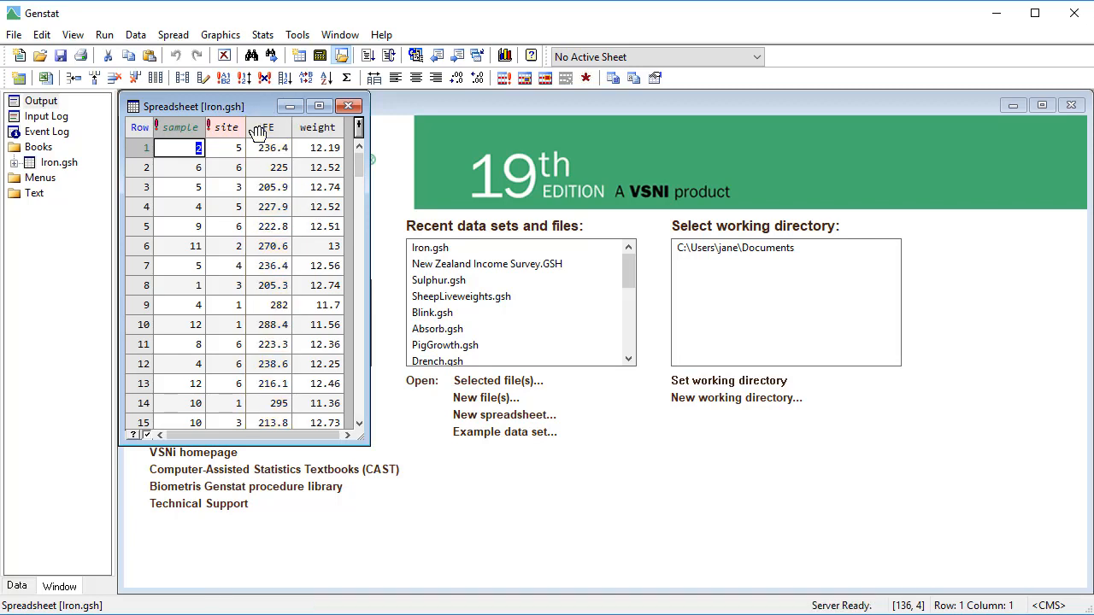
mouse_move(259, 128)
drag(237, 104, 790, 105)
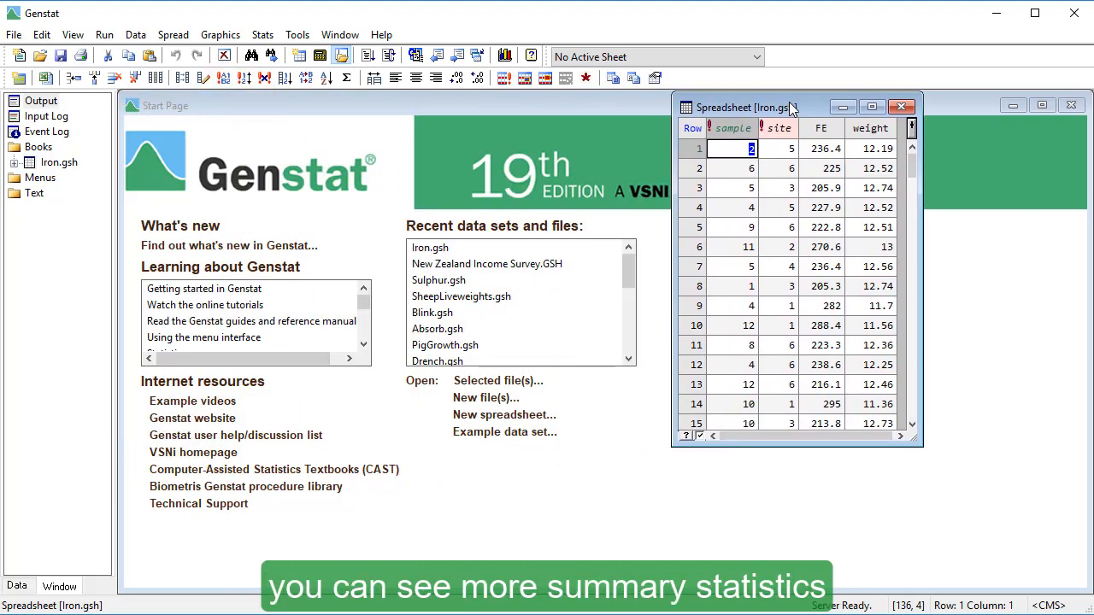
Step: Review the imported data's summary in the Output window, switching between it and the Iron.gsh spreadsheet
click(40, 103)
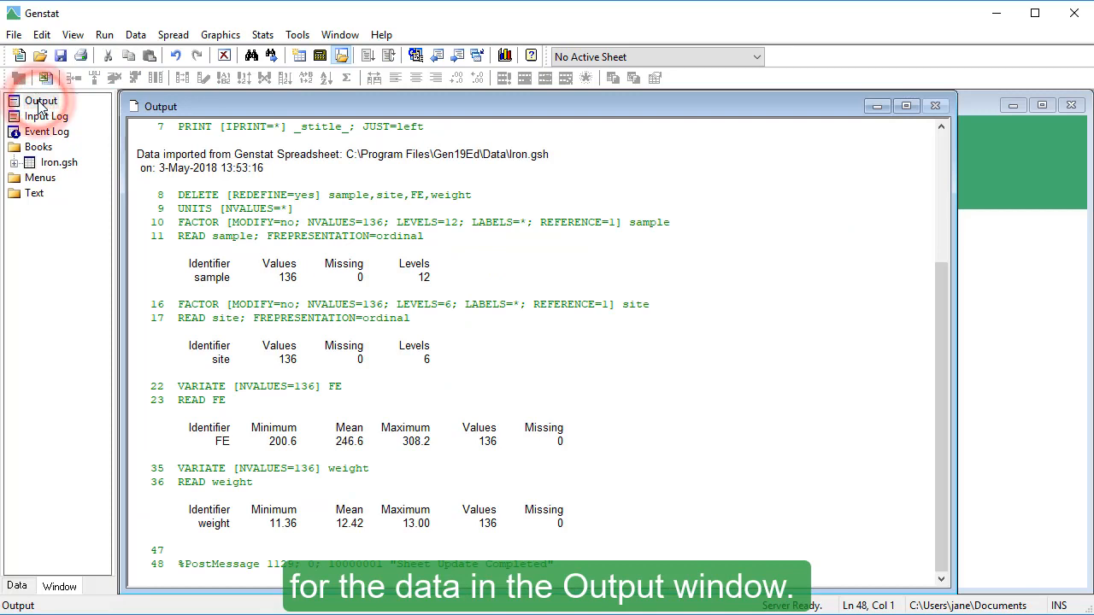
click(50, 164)
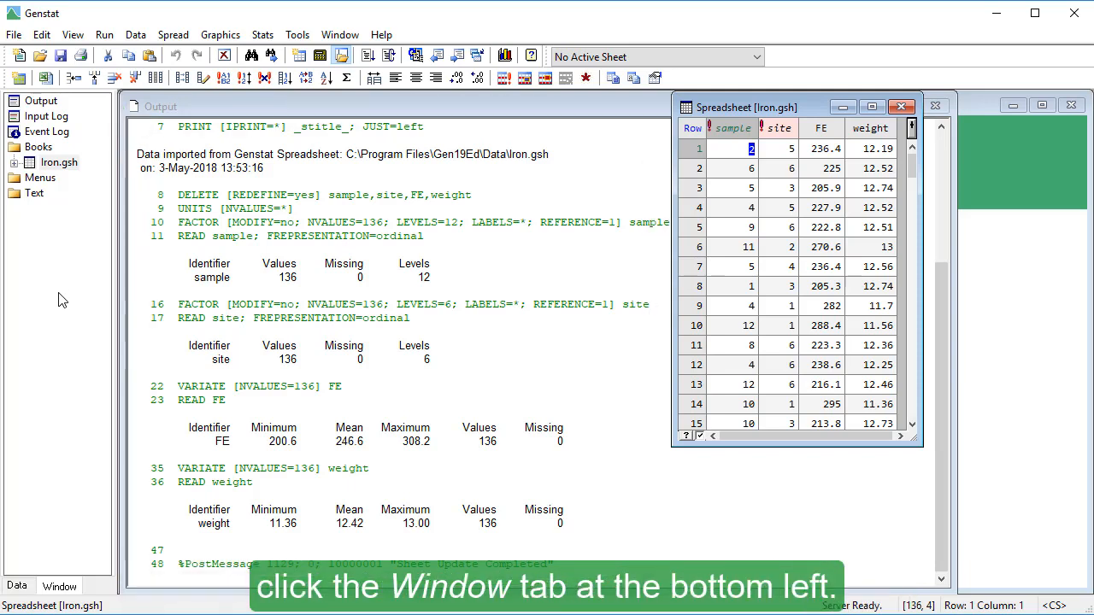
click(66, 588)
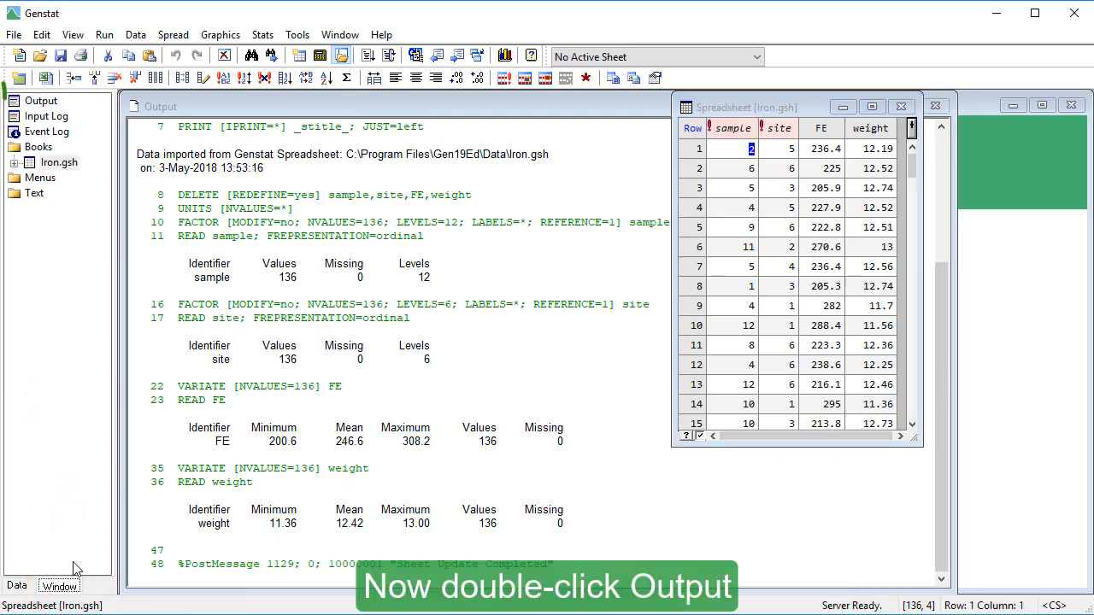
double_click(49, 104)
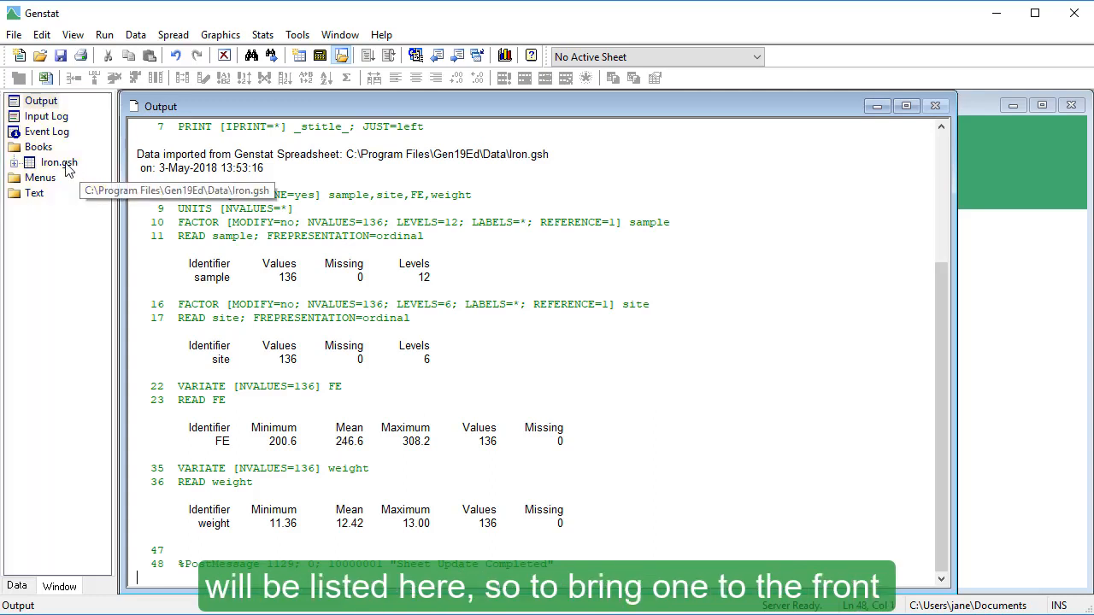
double_click(69, 165)
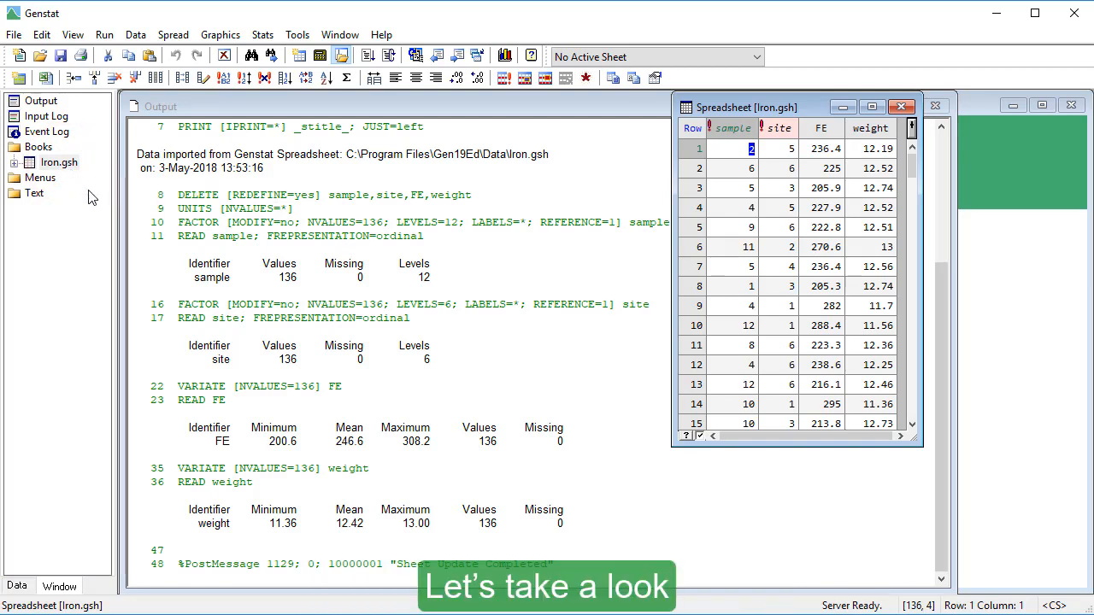
Step: Start a Summary Statistics analysis and add FE as the variate
click(262, 36)
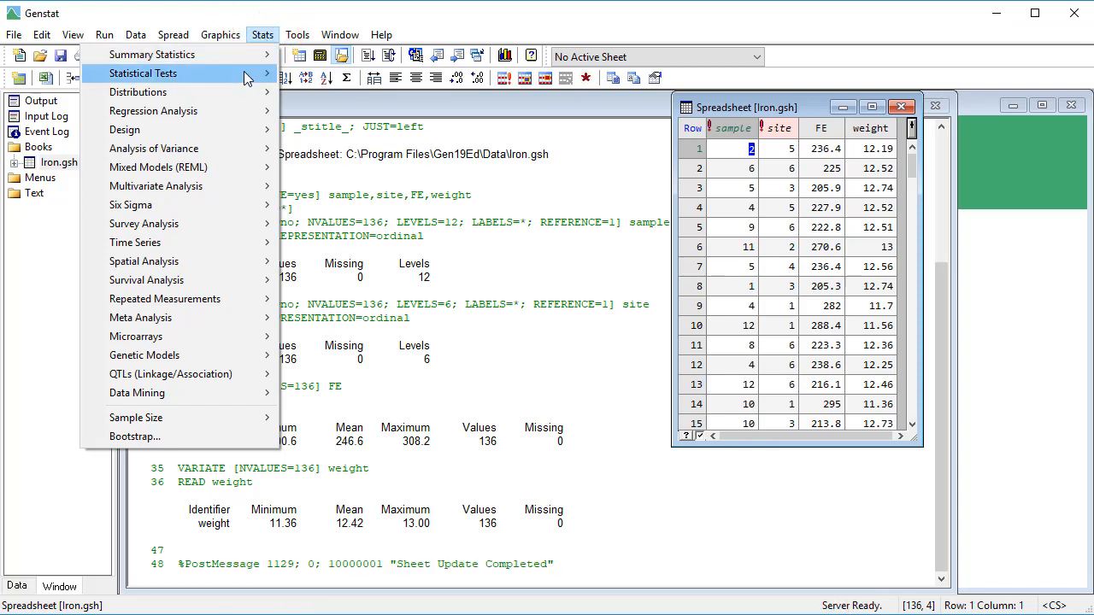
mouse_move(248, 78)
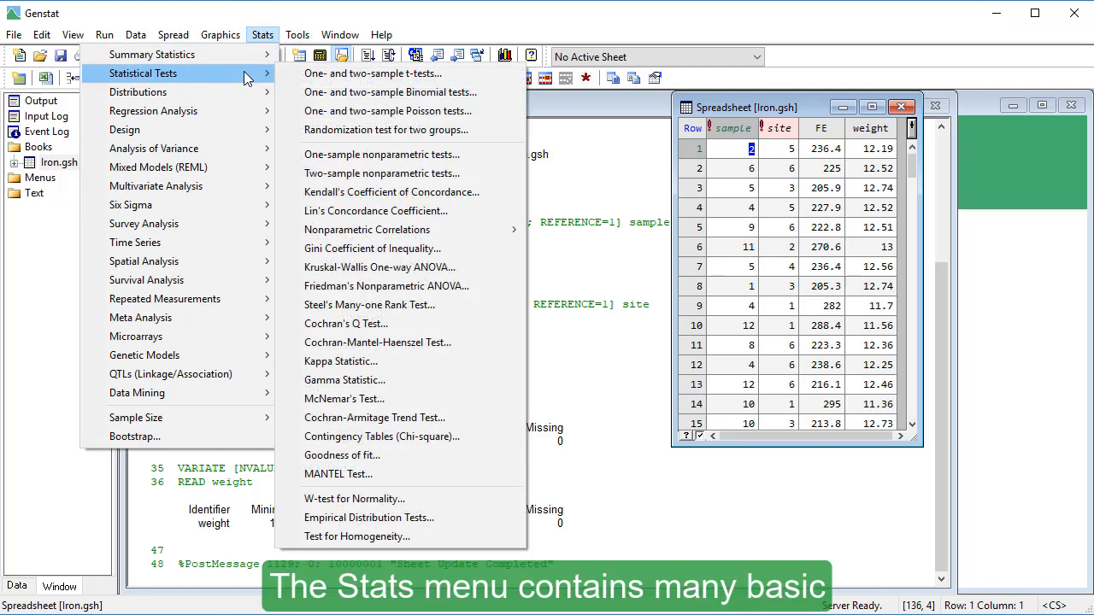
mouse_move(246, 100)
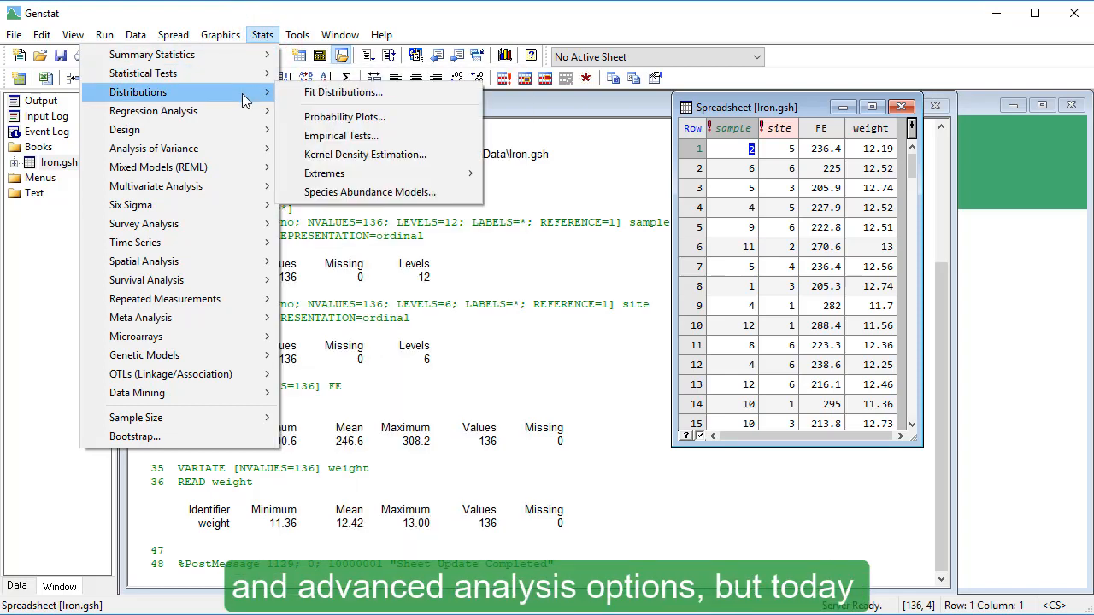
mouse_move(247, 119)
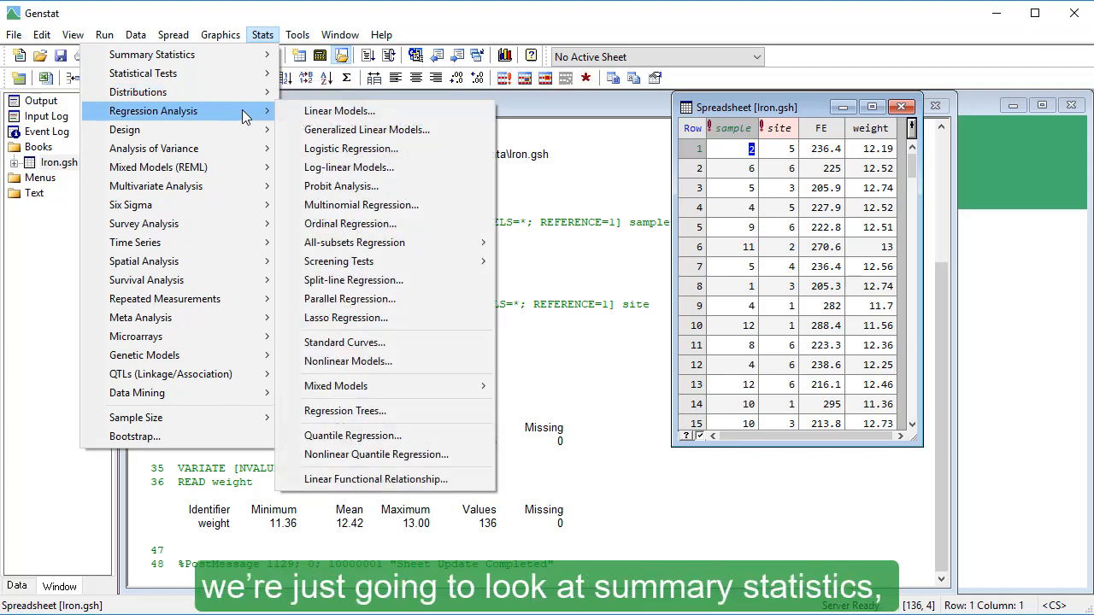
mouse_move(249, 153)
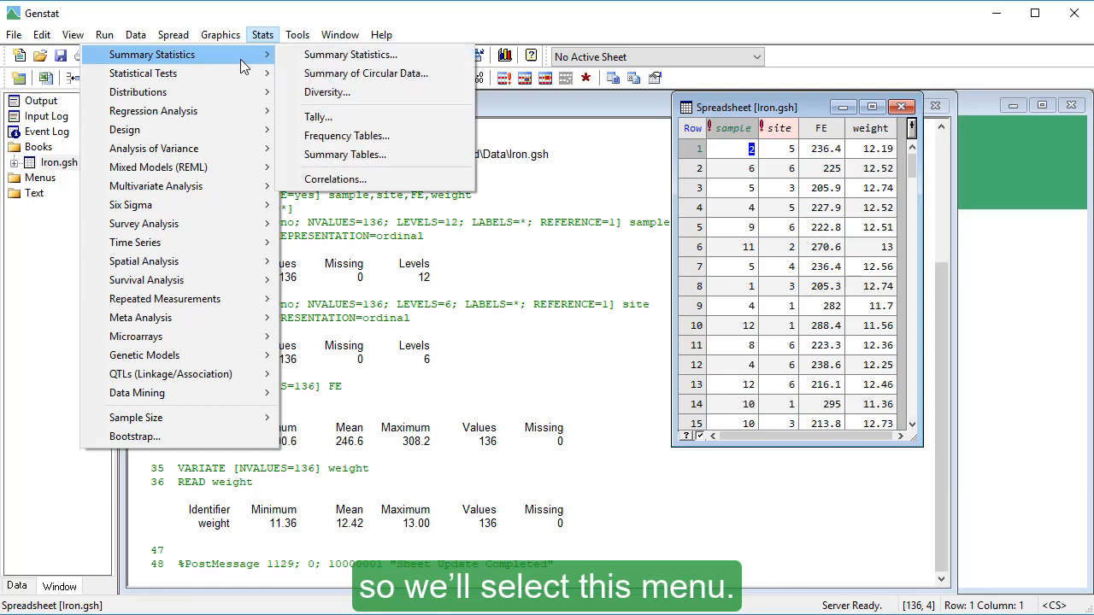
click(290, 56)
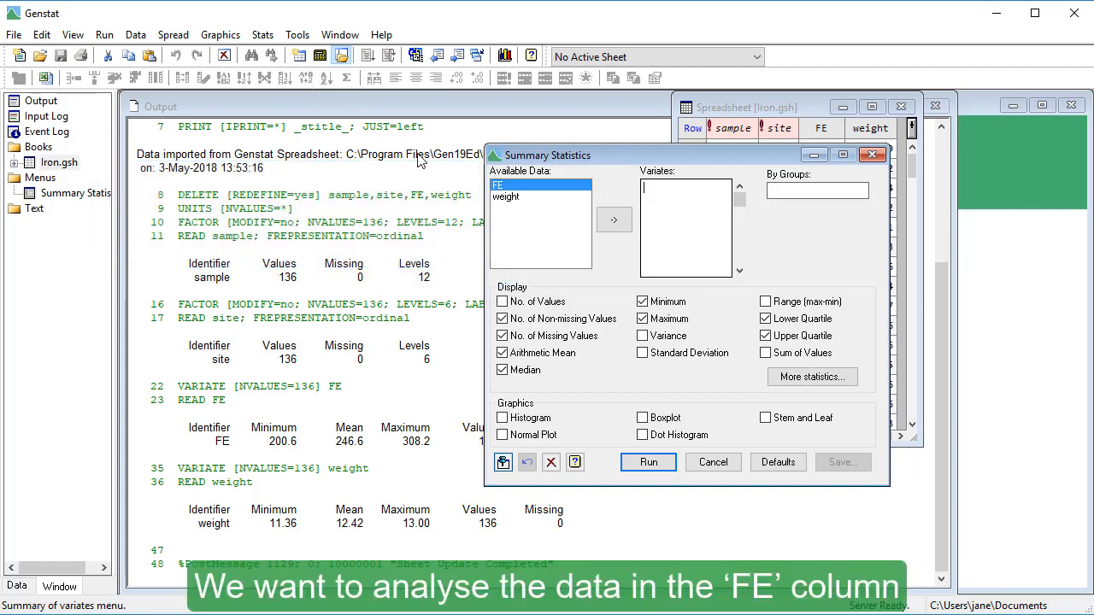
click(509, 187)
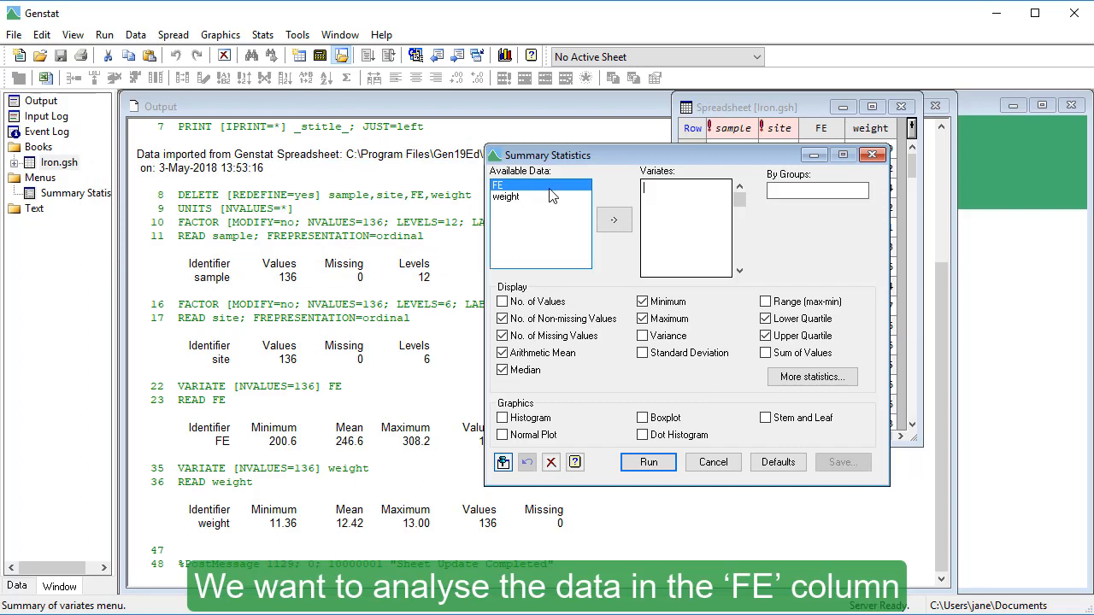
double_click(550, 190)
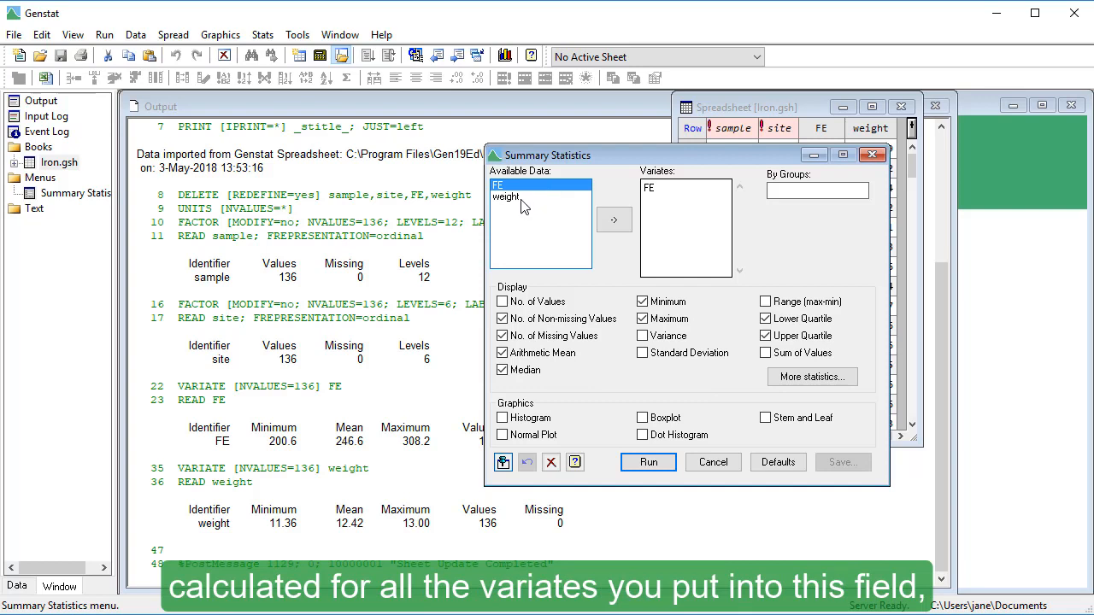
double_click(523, 205)
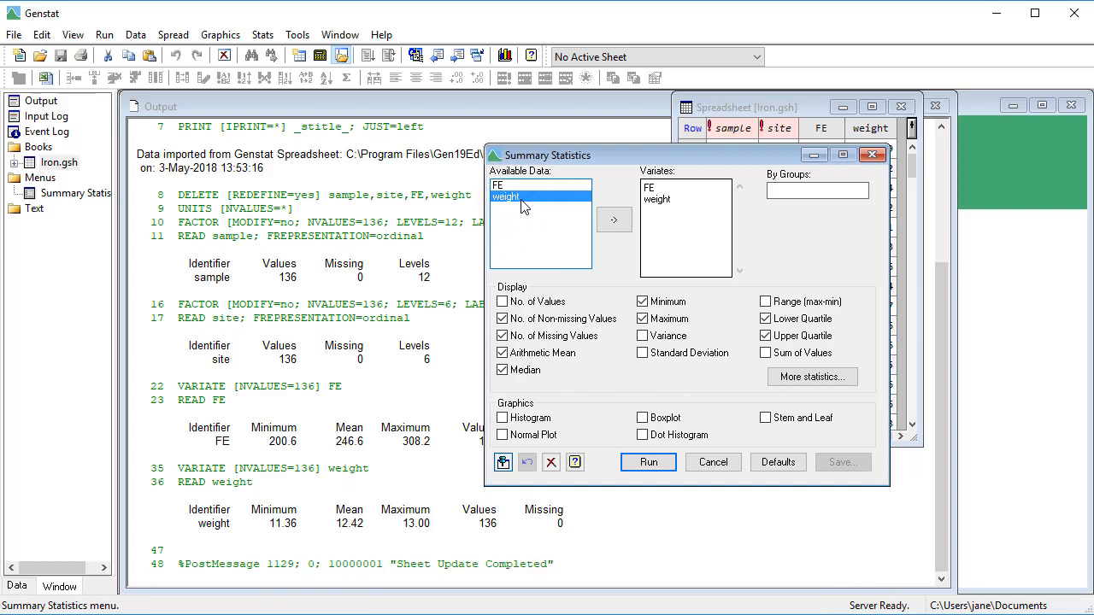
click(676, 201)
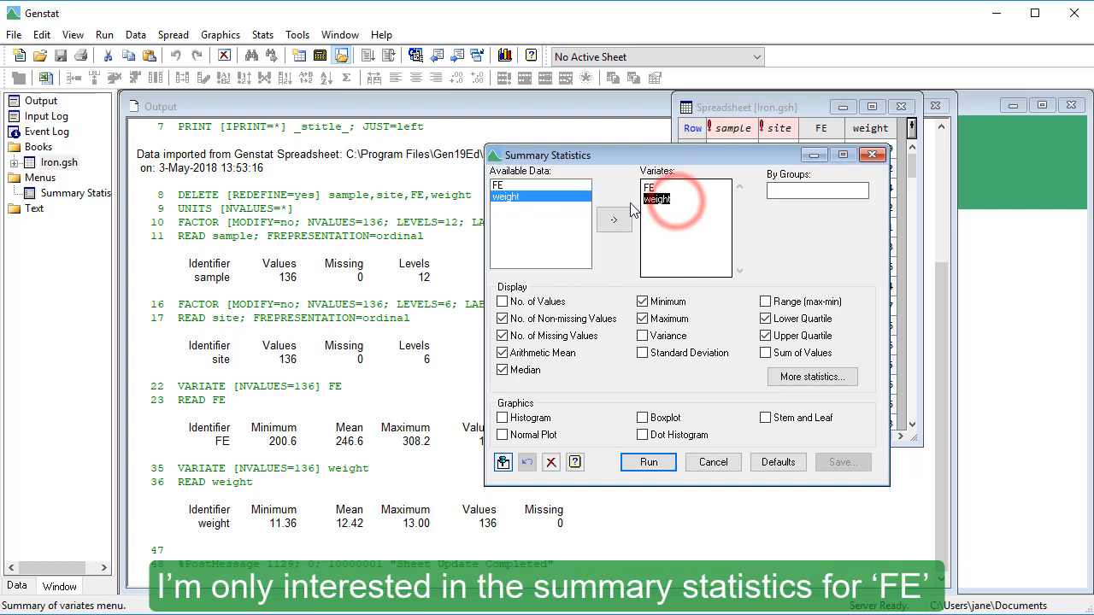
key(Delete)
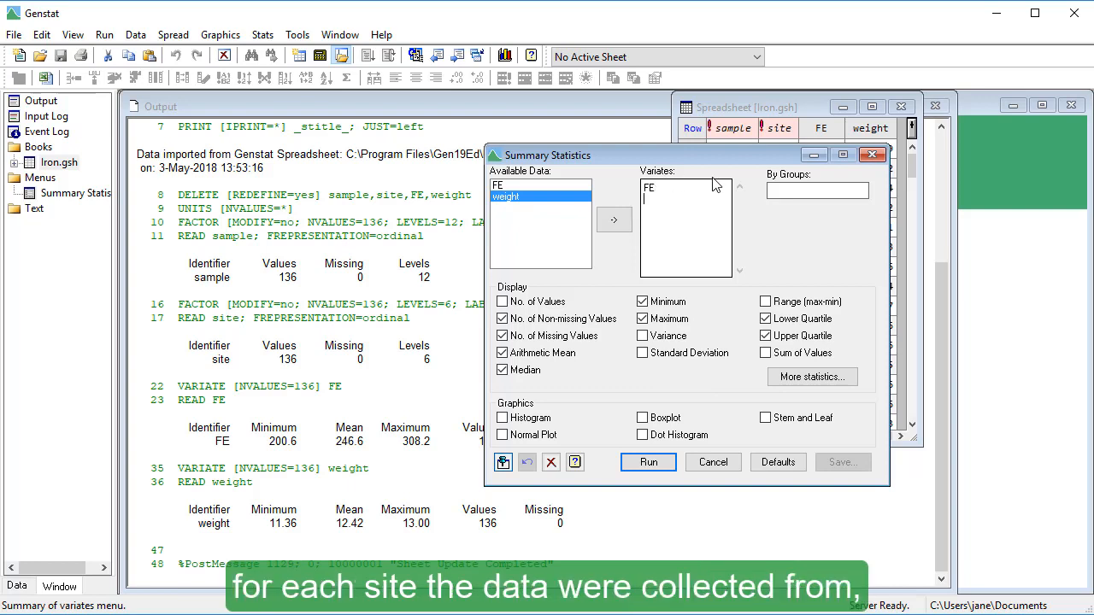
Step: Group the summary statistics by the site factor
click(778, 189)
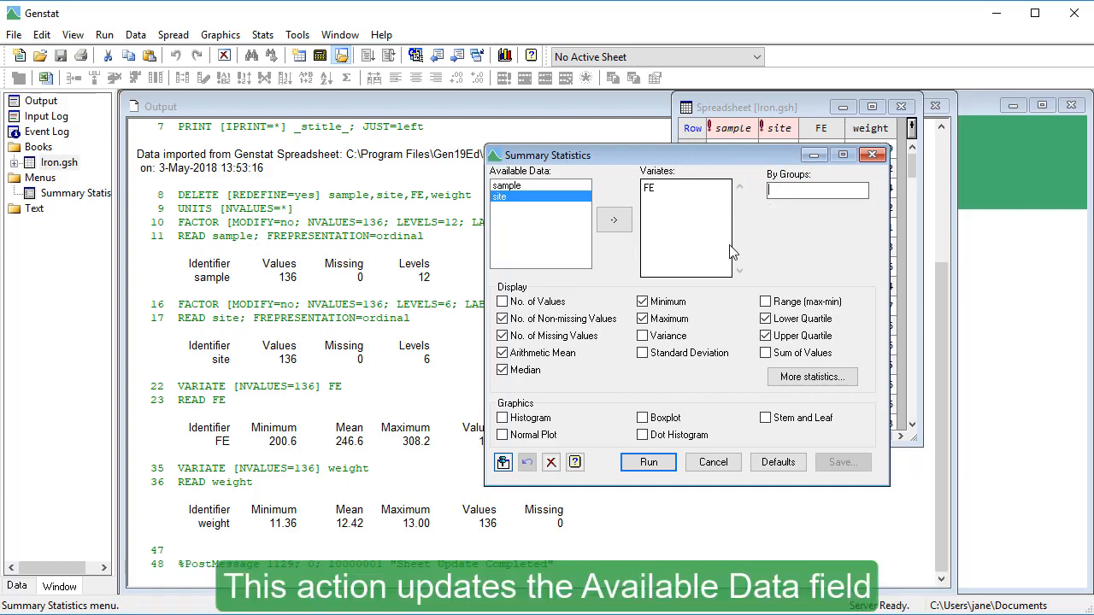
click(527, 199)
double_click(527, 199)
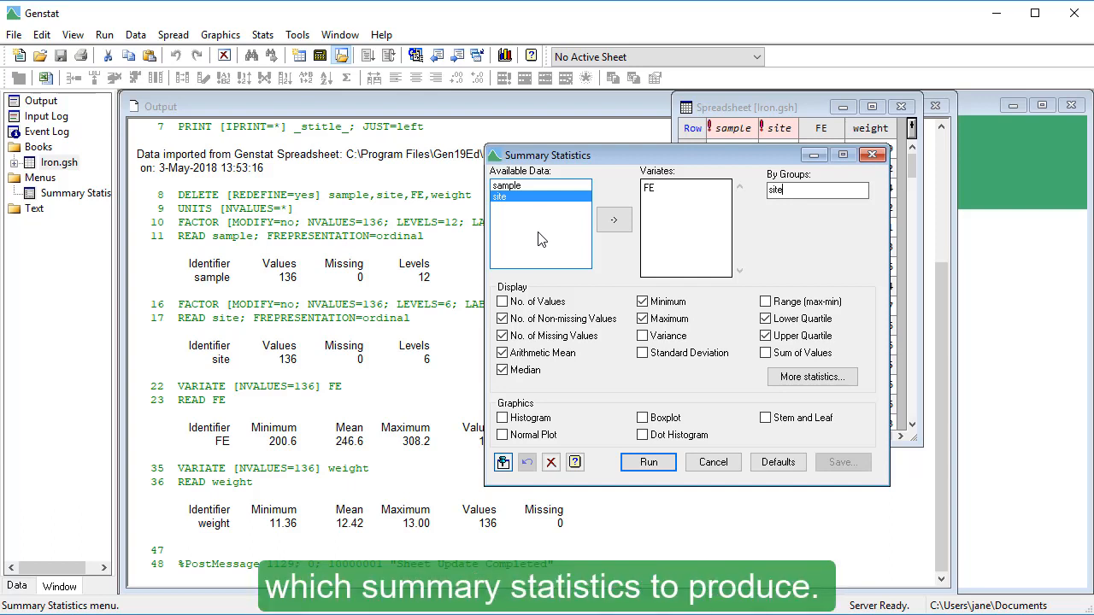
Step: Exclude the numbers of non-missing and missing values, include Standard Deviation, and check the additional statistics without selecting any
click(503, 319)
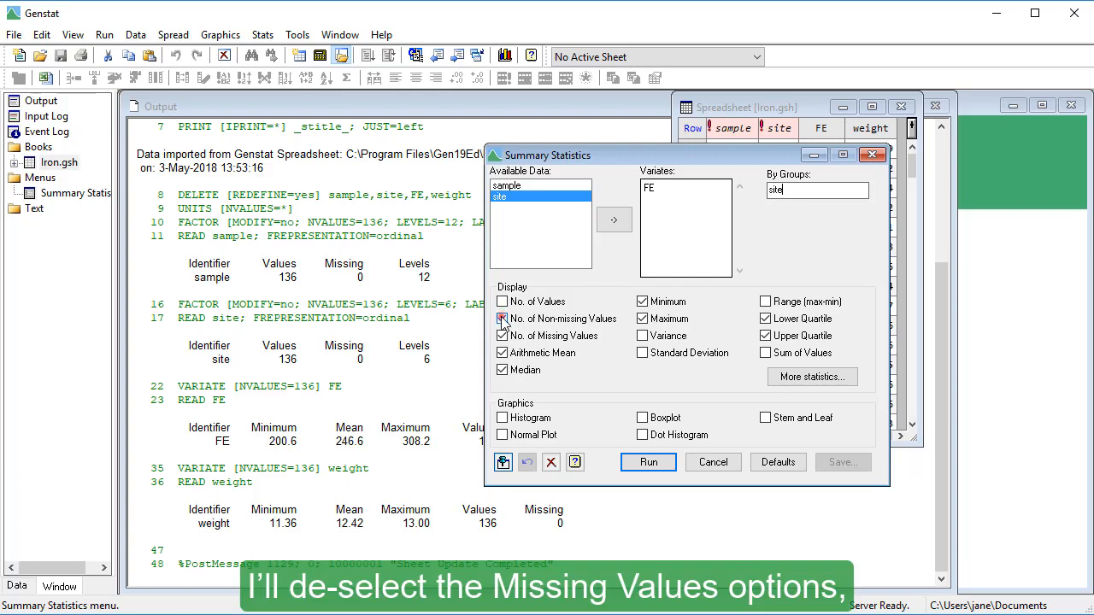
click(503, 336)
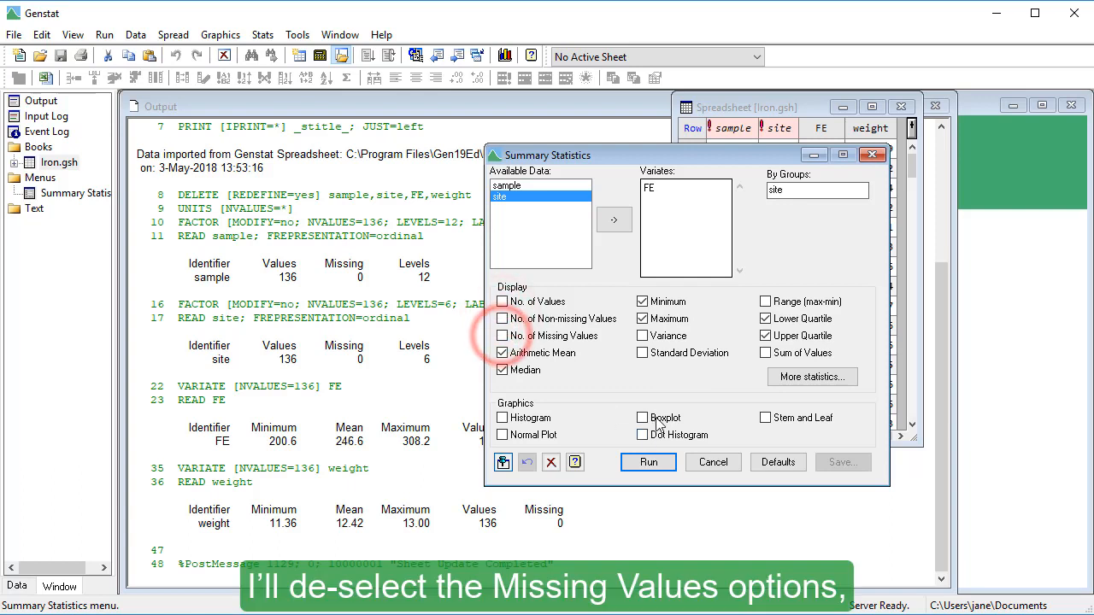
click(642, 353)
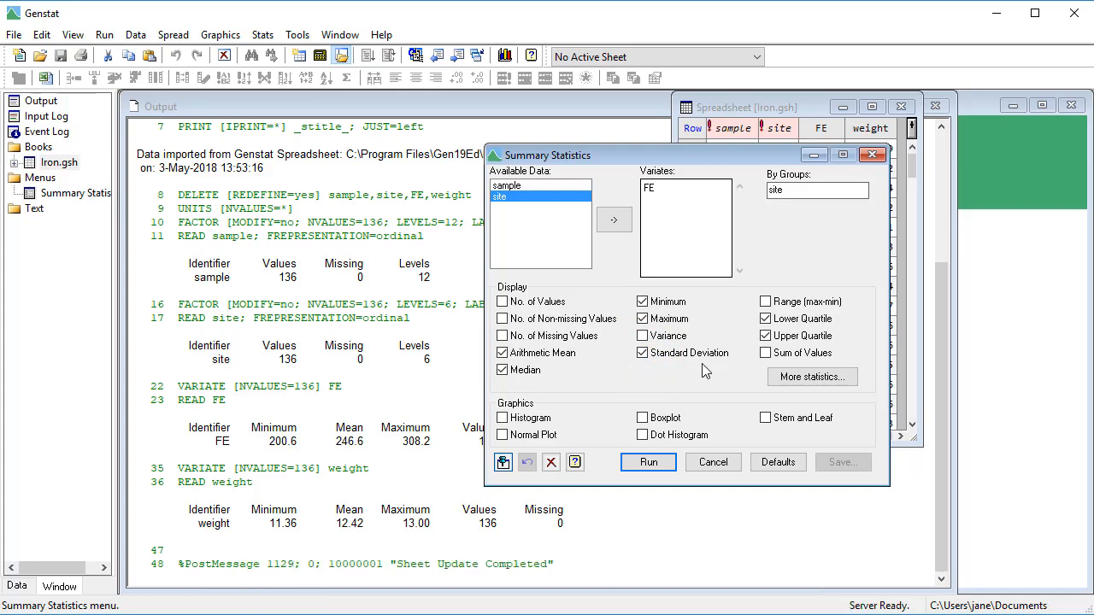
click(773, 376)
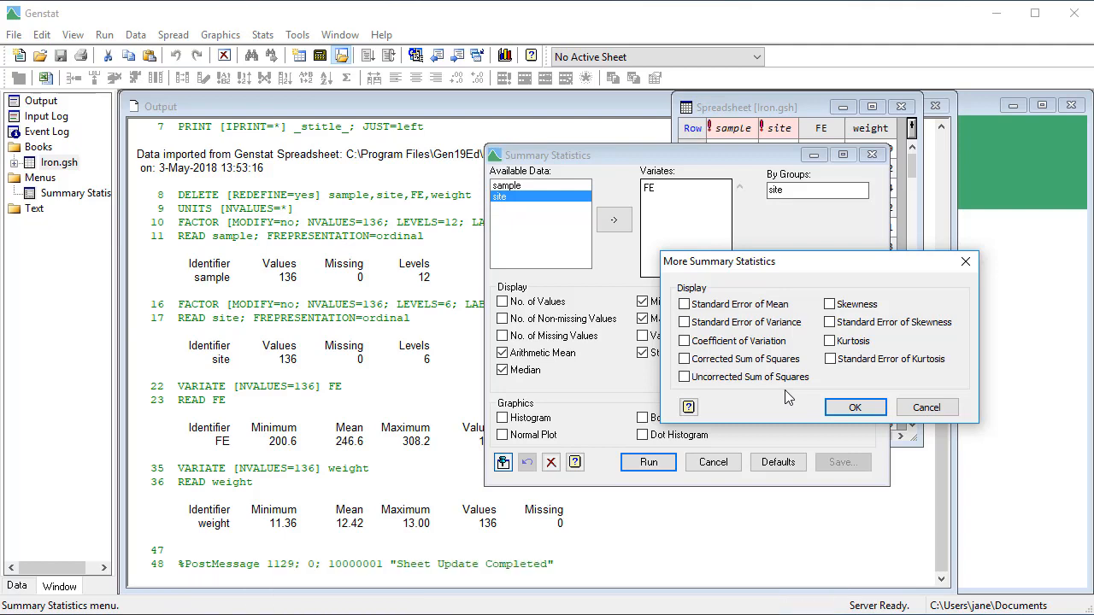
click(839, 409)
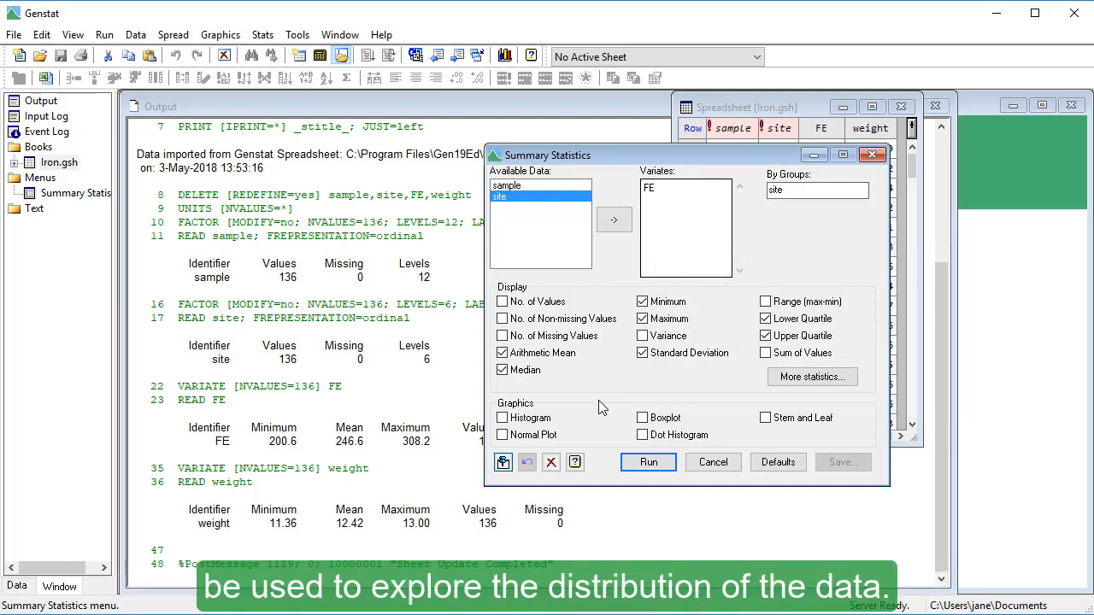
Step: Include the Histogram, Boxplot and Dot Histogram graphics and run the summary statistics analysis
click(503, 417)
click(642, 418)
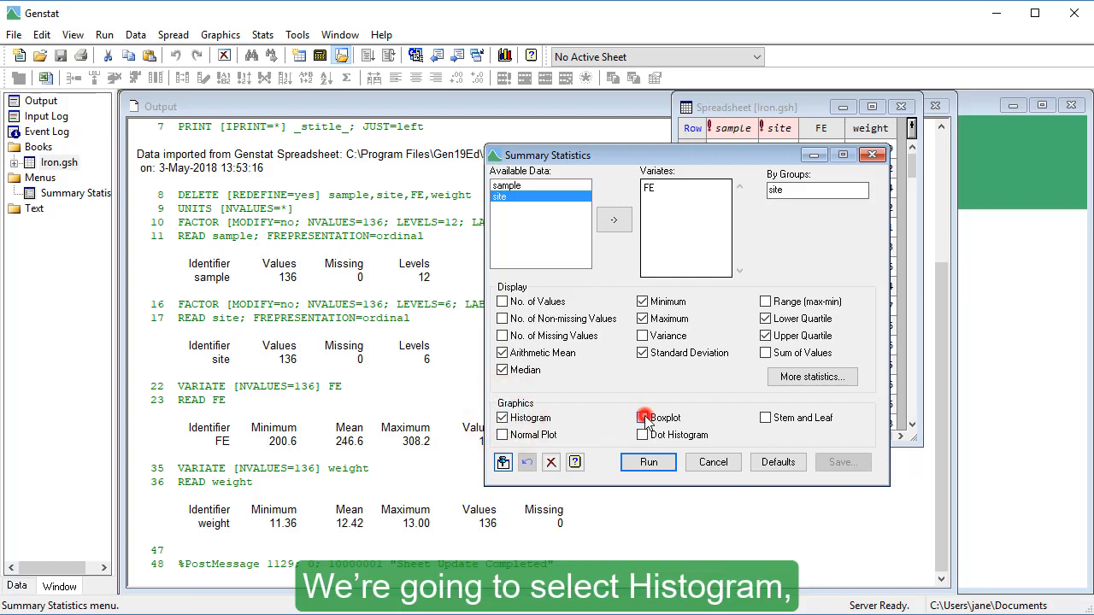
click(643, 435)
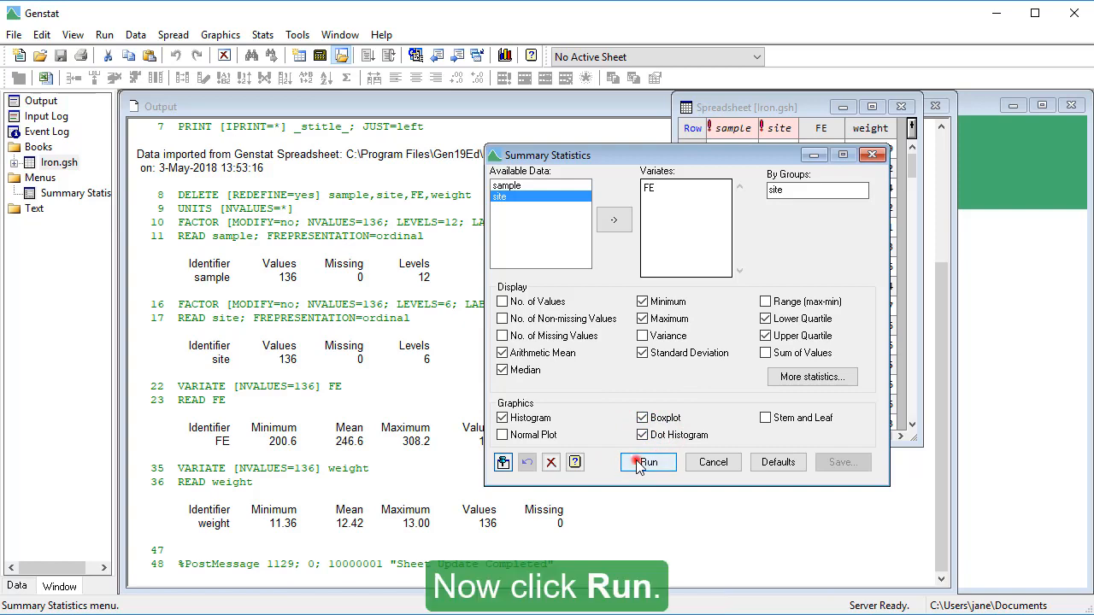
click(637, 463)
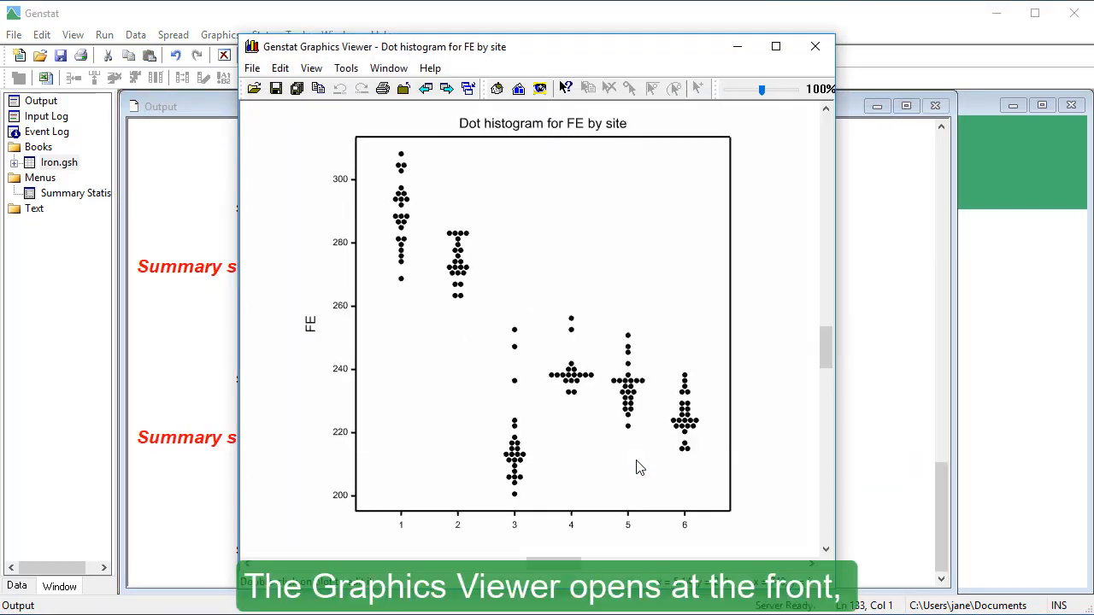
Step: Review the summary statistics for FE by site in the Output window, then bring the Summary Statistics dialog back to the front
click(897, 489)
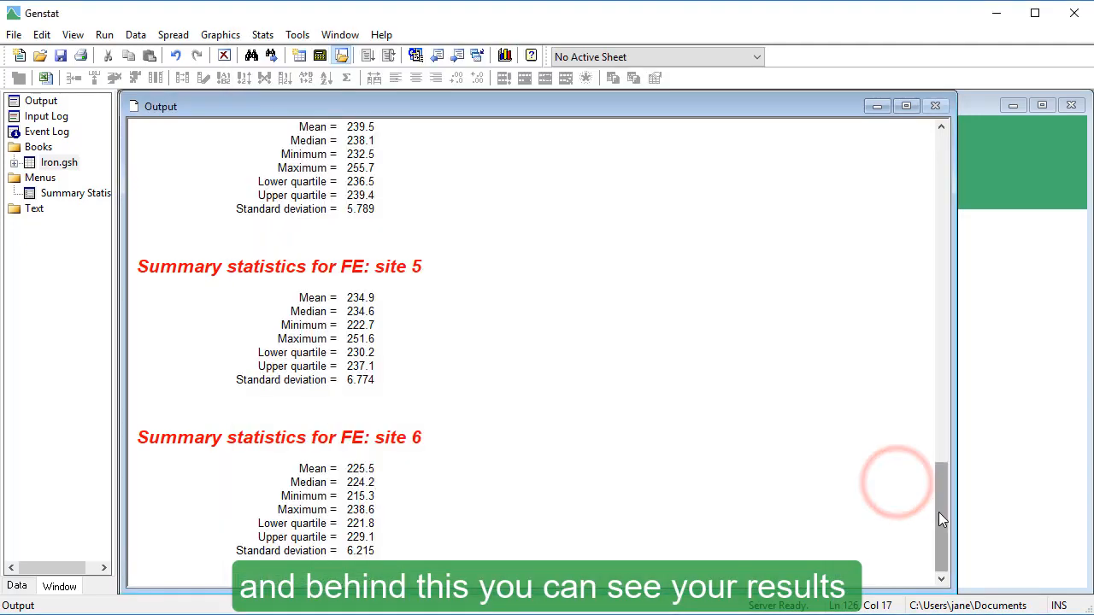
drag(938, 512, 874, 387)
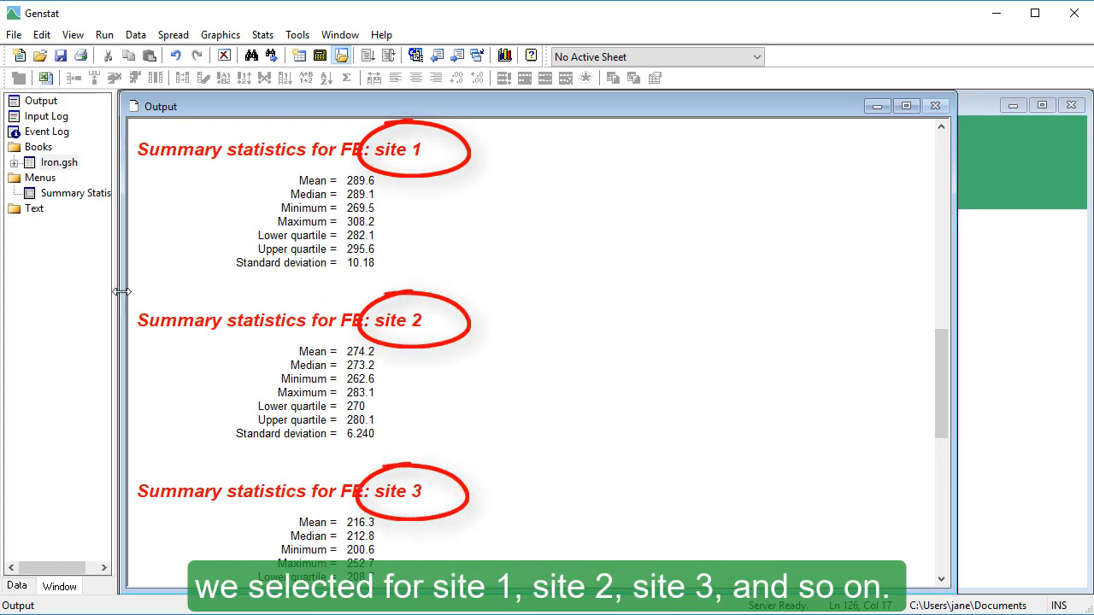
double_click(76, 202)
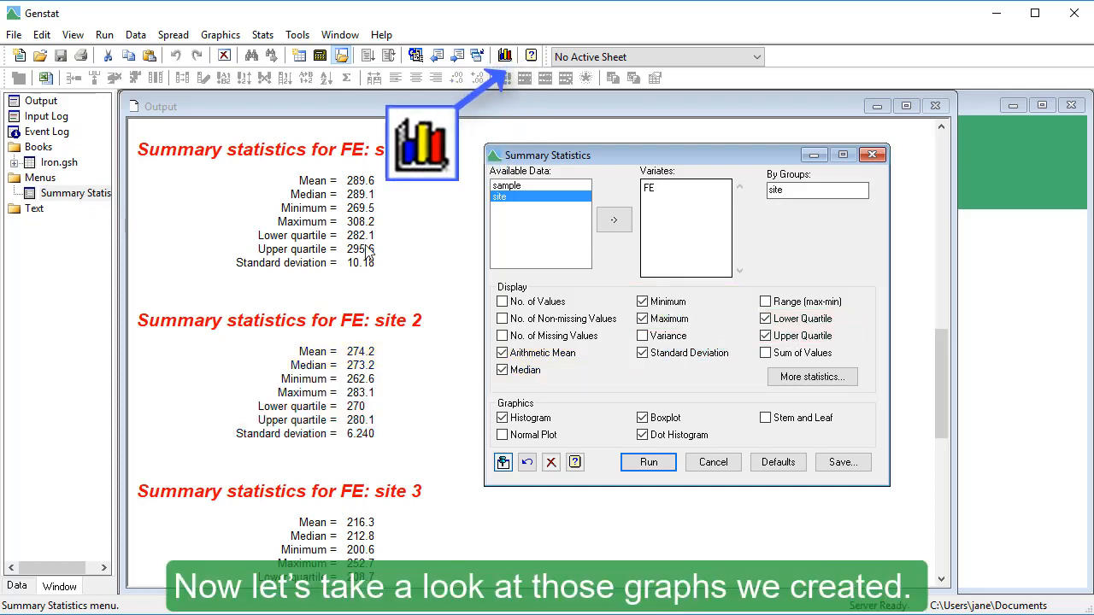
Step: Open the Graphics Viewer and view the dot histogram, the histogram and the boxplot for FE by site
click(507, 57)
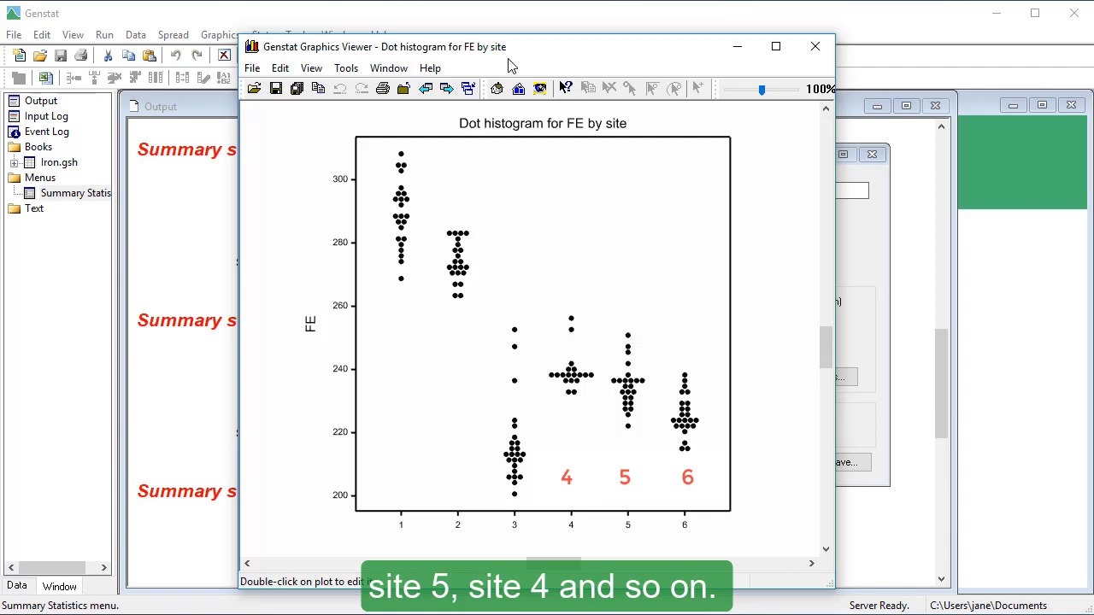
click(421, 94)
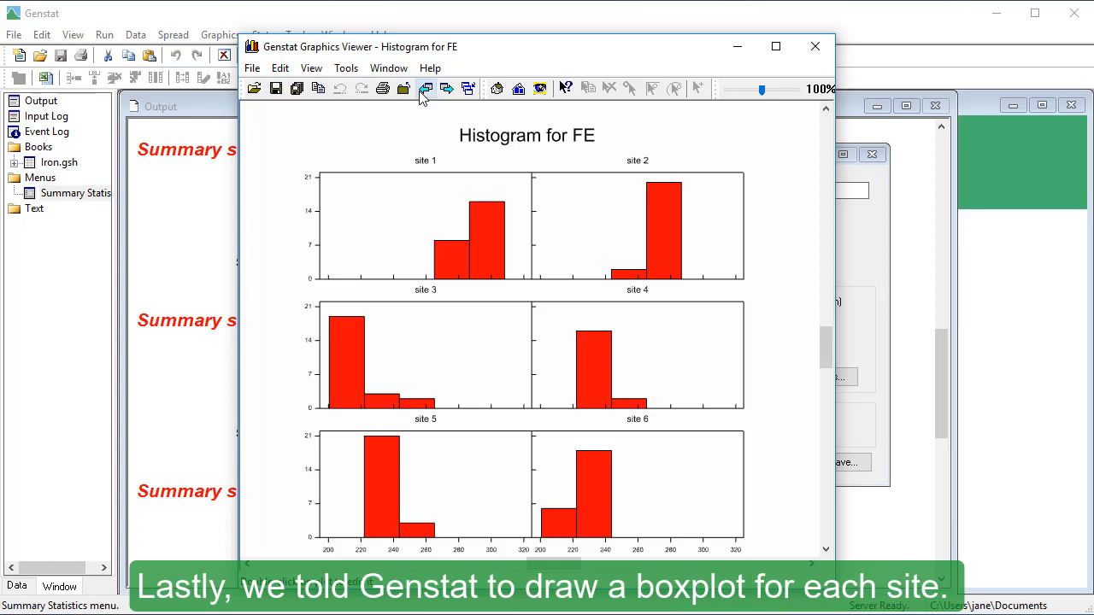
click(422, 91)
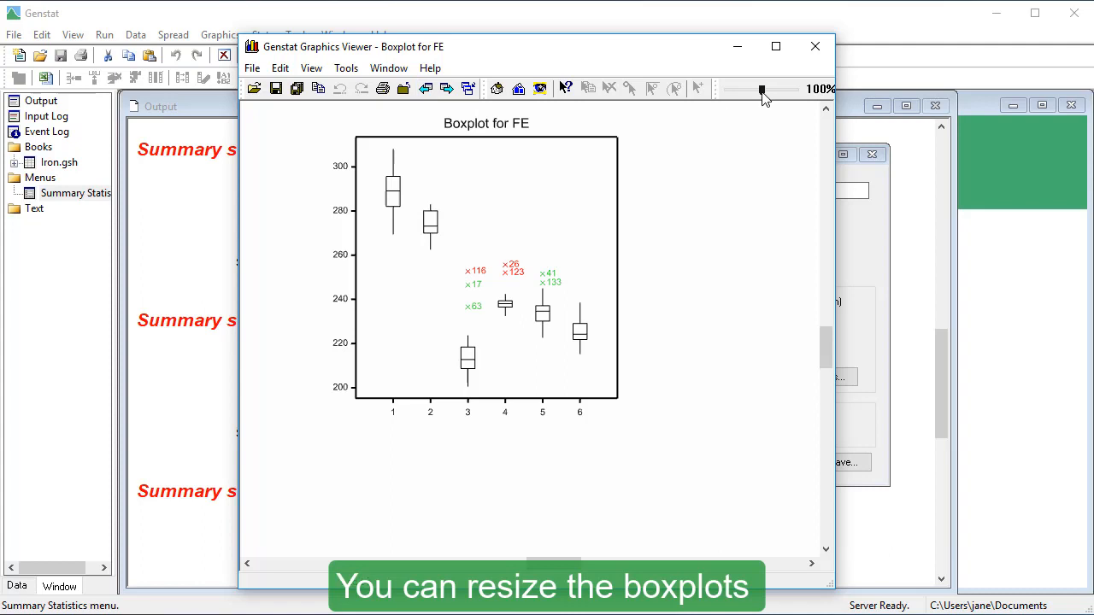
Step: Enlarge the FE boxplot to 146% and bring the whole plot into view to examine the sites
drag(763, 90, 769, 116)
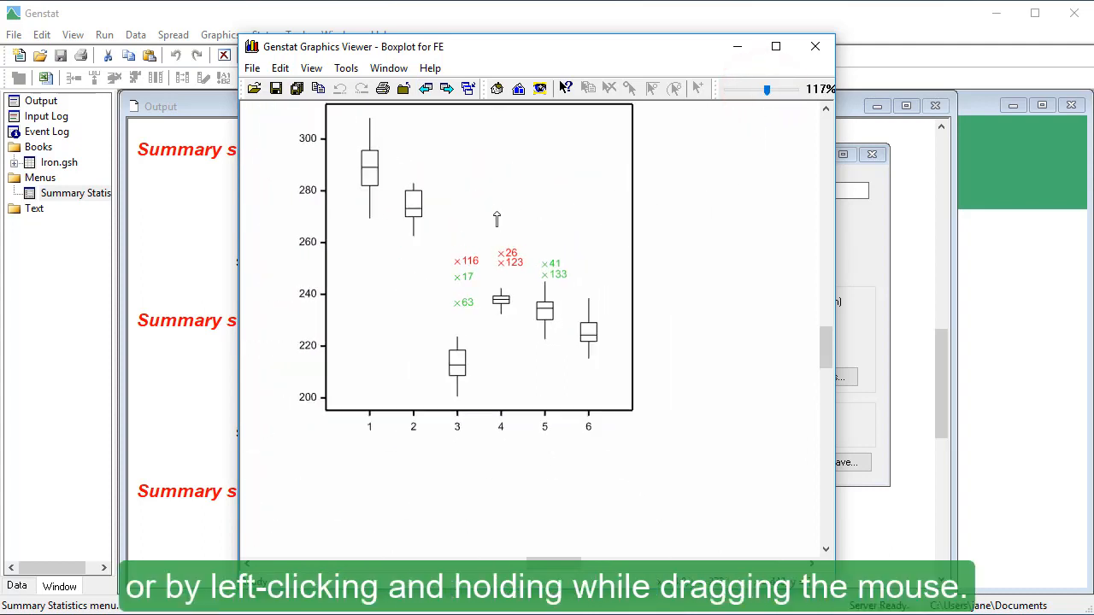
drag(500, 214, 693, 268)
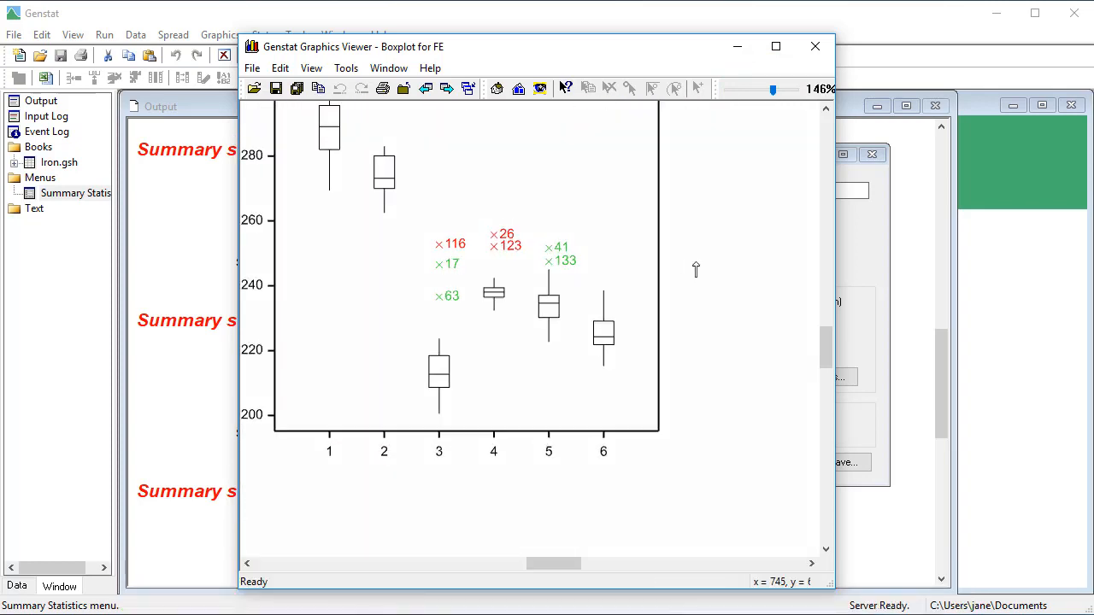
drag(825, 342, 810, 303)
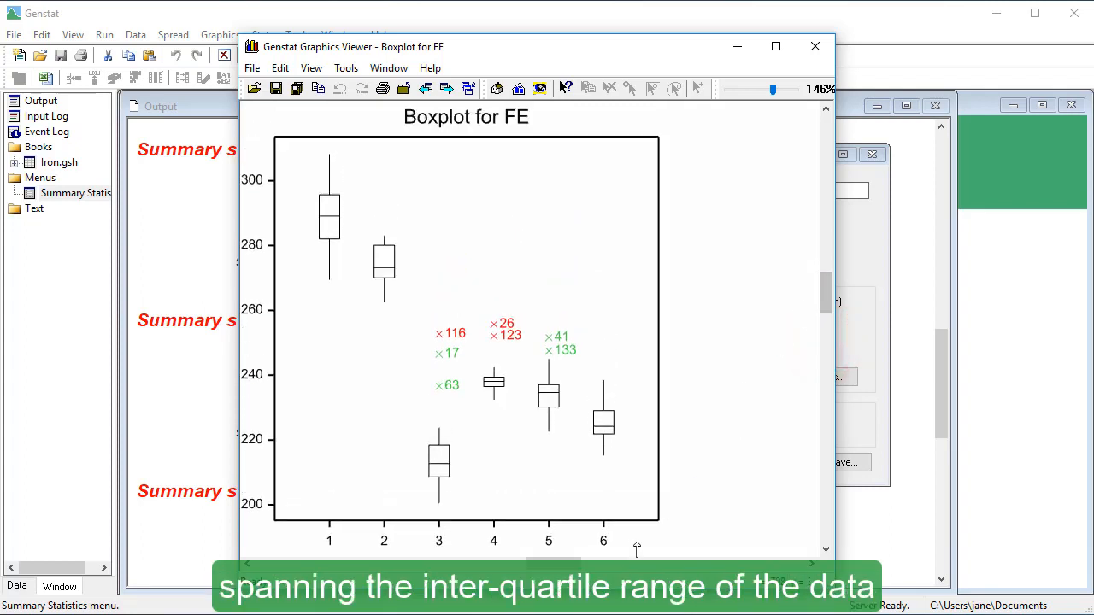
drag(561, 566, 529, 566)
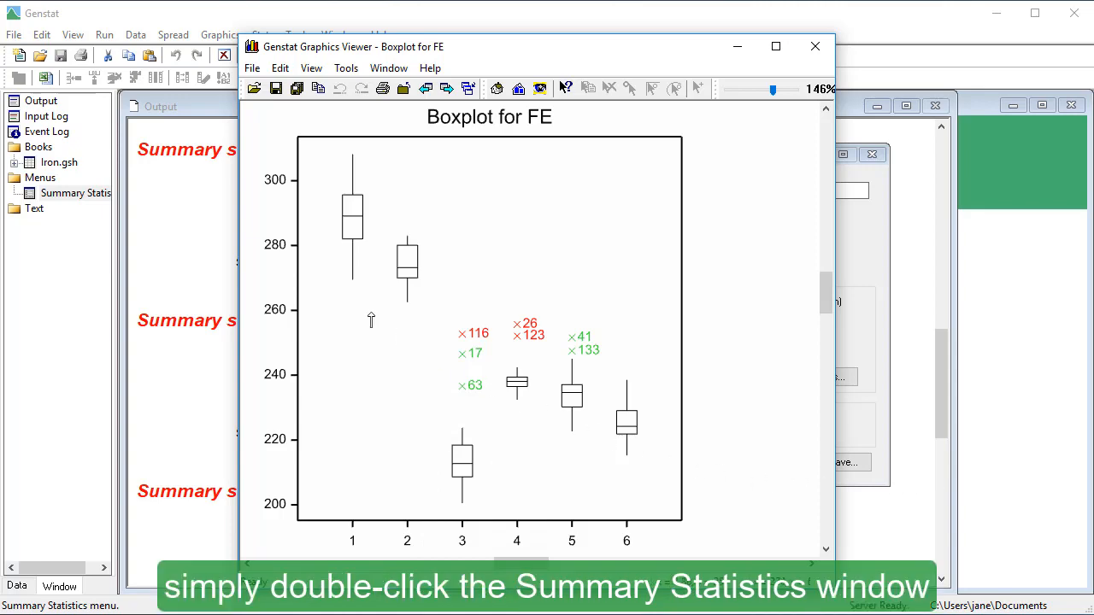
Step: Return to the Summary Statistics dialog and replace the Histogram graphic with the Normal Plot
double_click(101, 195)
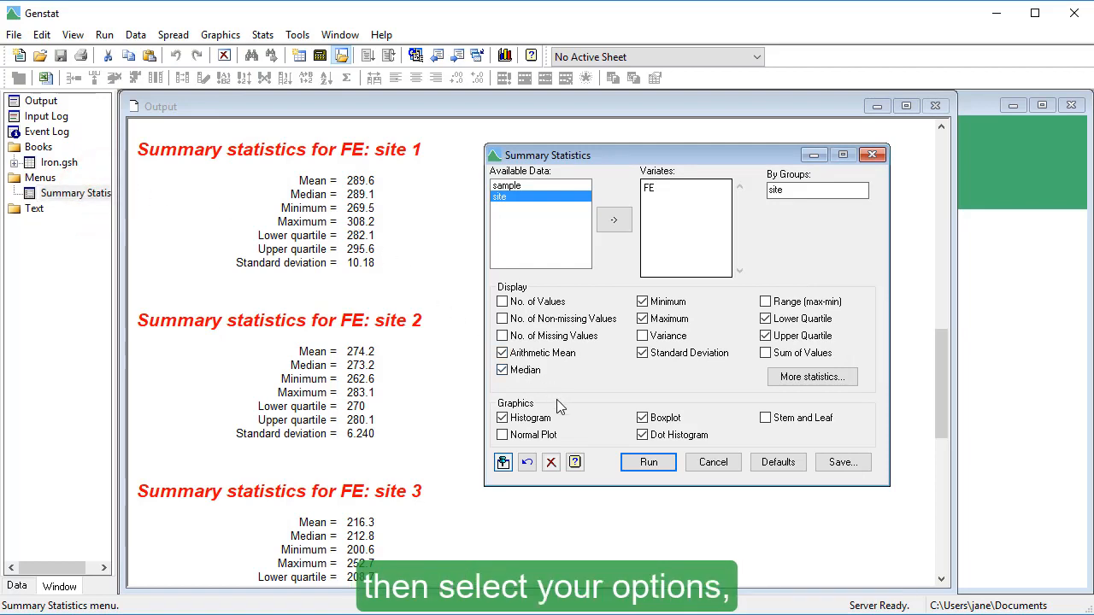
click(504, 419)
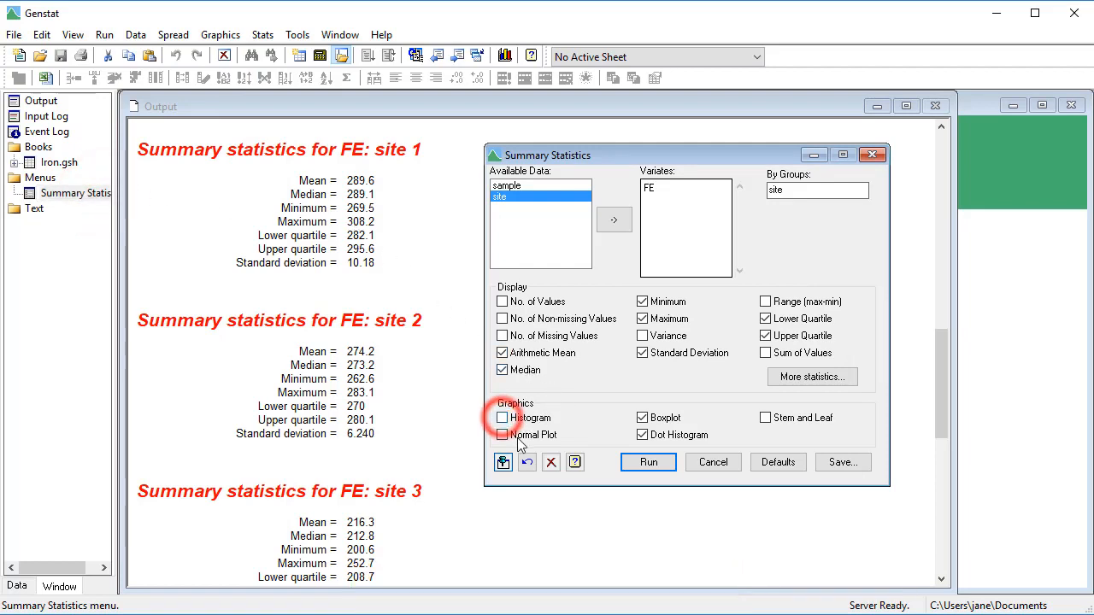
click(504, 435)
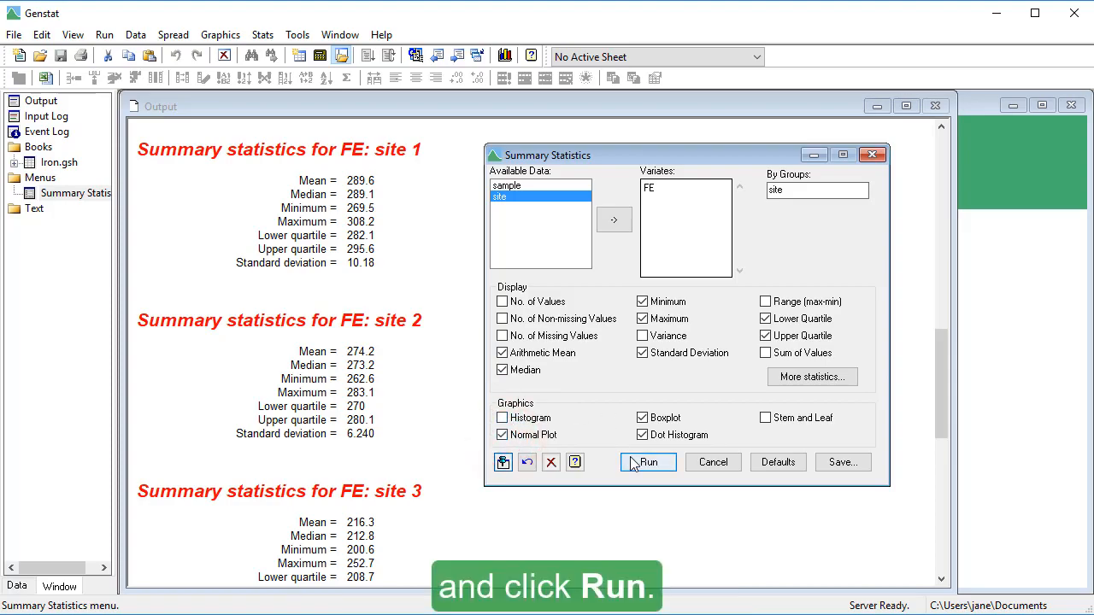